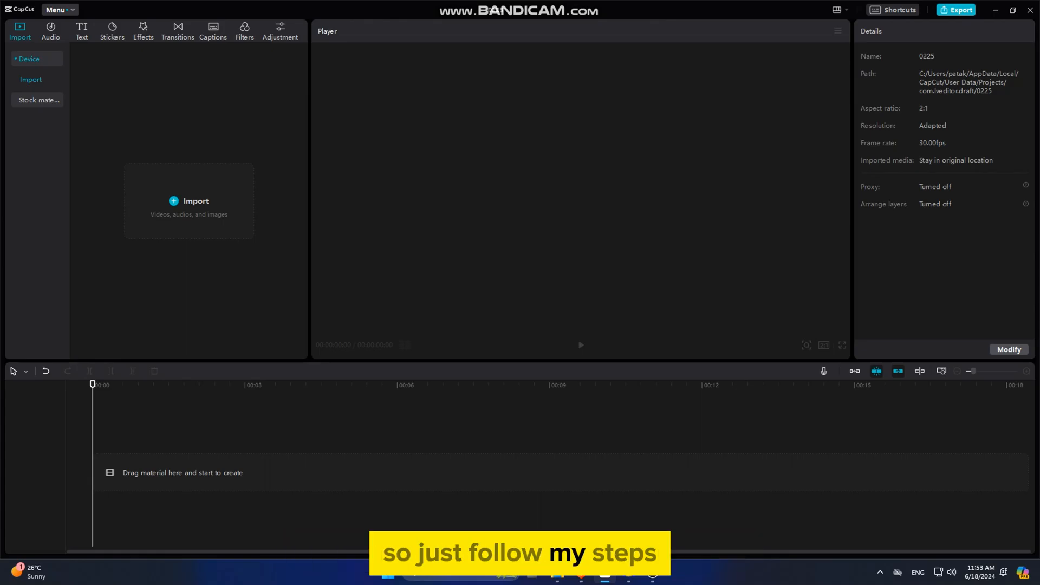
Import the Roa - Sunset With You song and the 029 video from Downloads
click(189, 200)
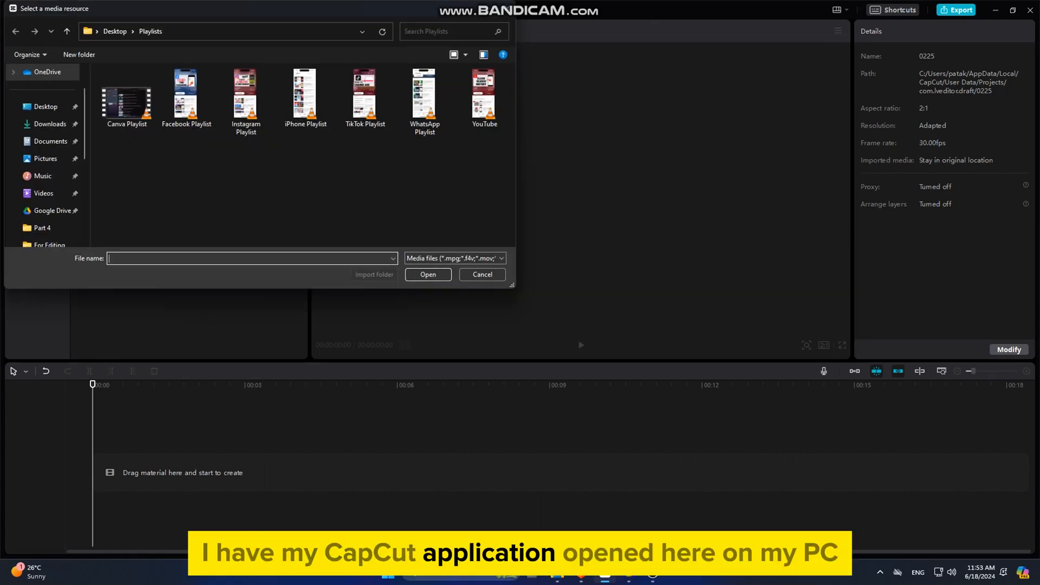
click(49, 124)
click(131, 119)
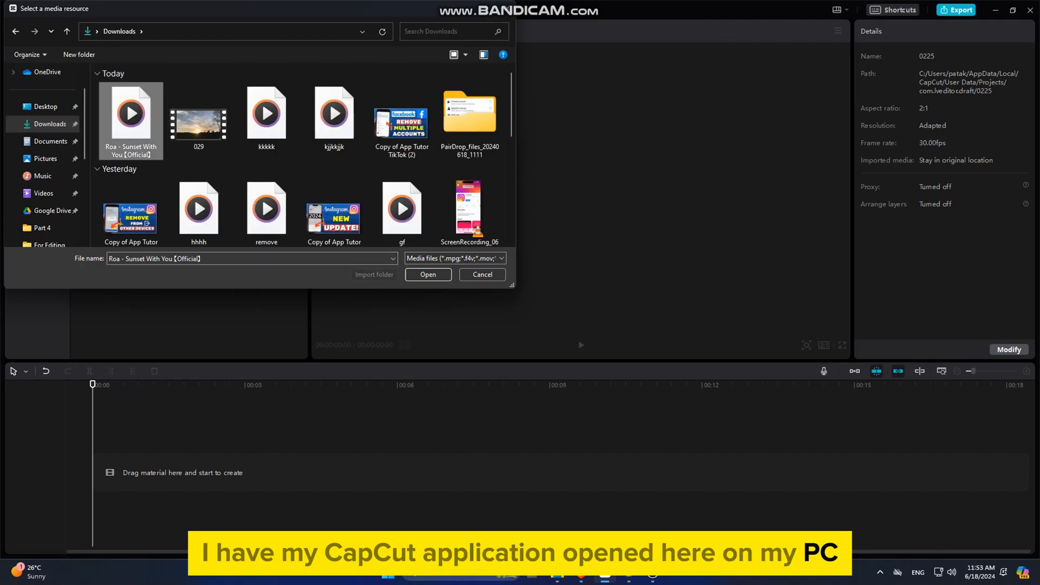
ctrl+click(199, 118)
double_click(199, 118)
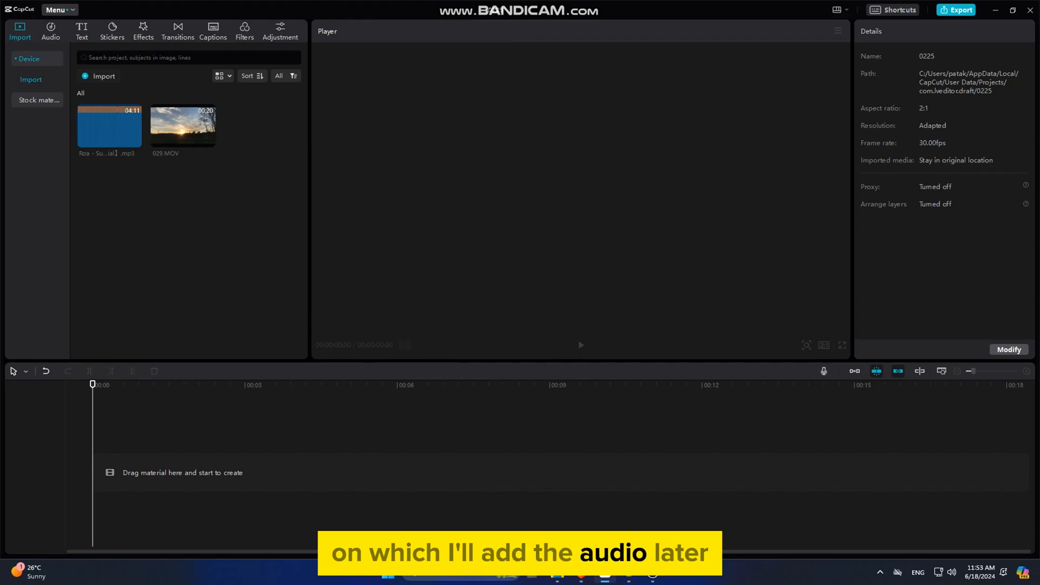
Place 029.MOV on the timeline, scale it to 113% to fill the frame, and mute its audio
drag(182, 126, 163, 472)
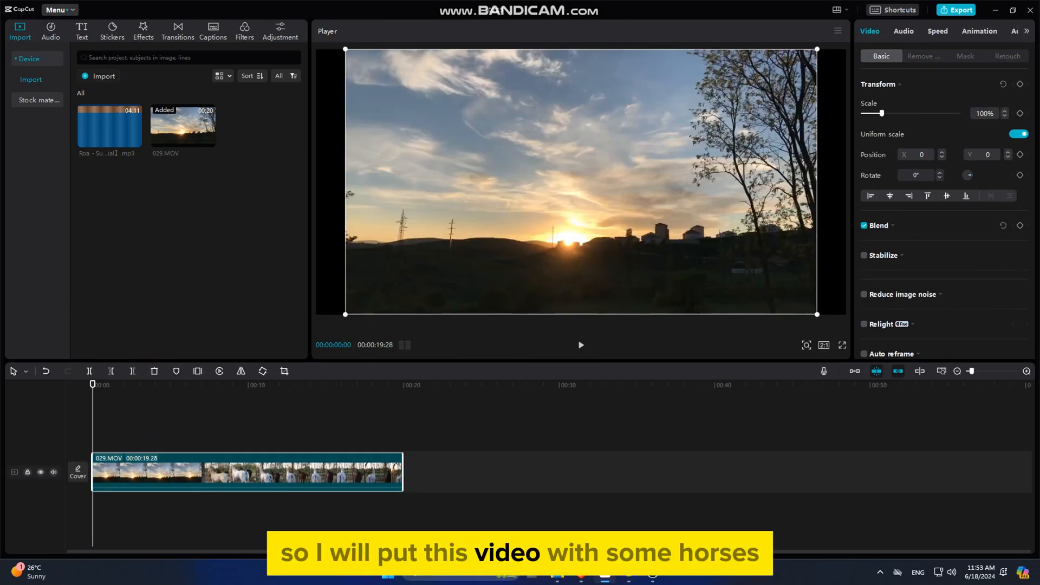
drag(819, 317, 847, 333)
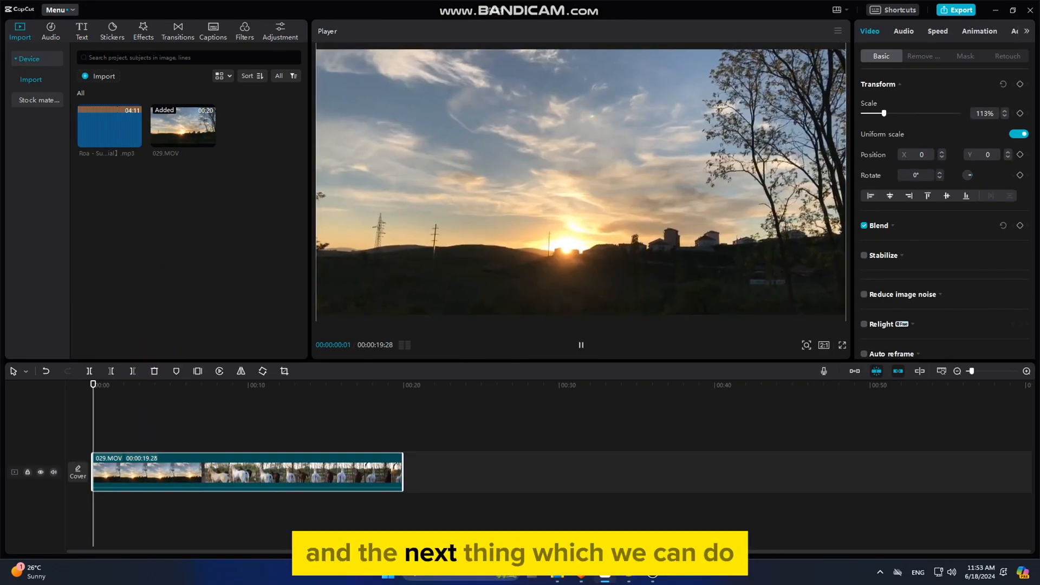
key(space)
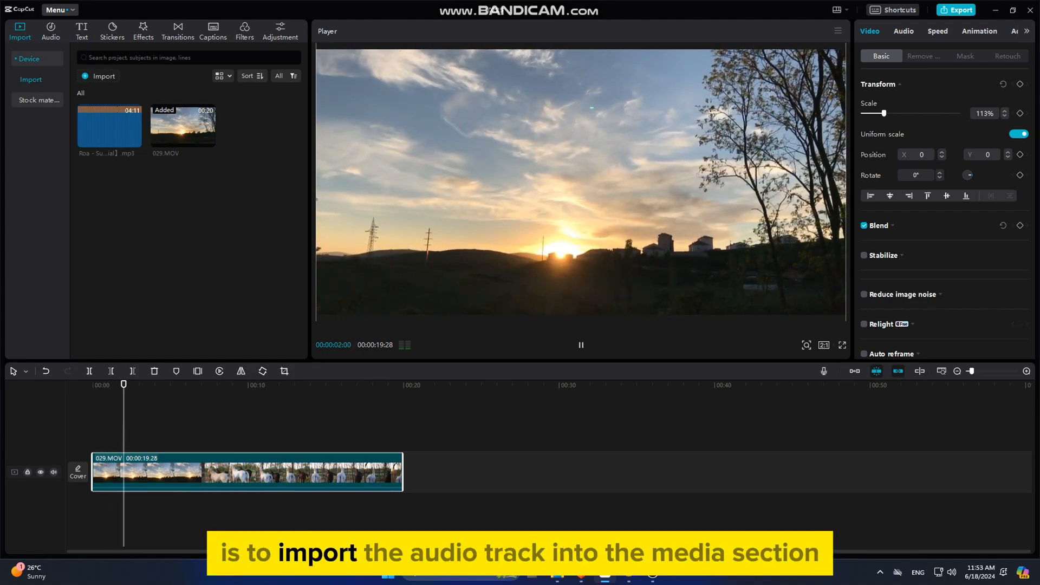
key(space)
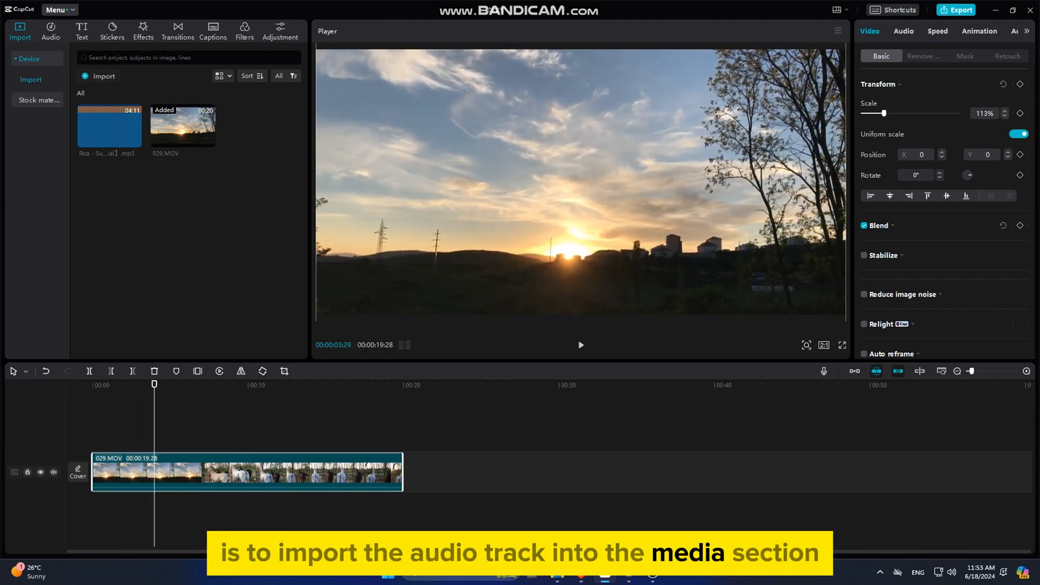
click(54, 471)
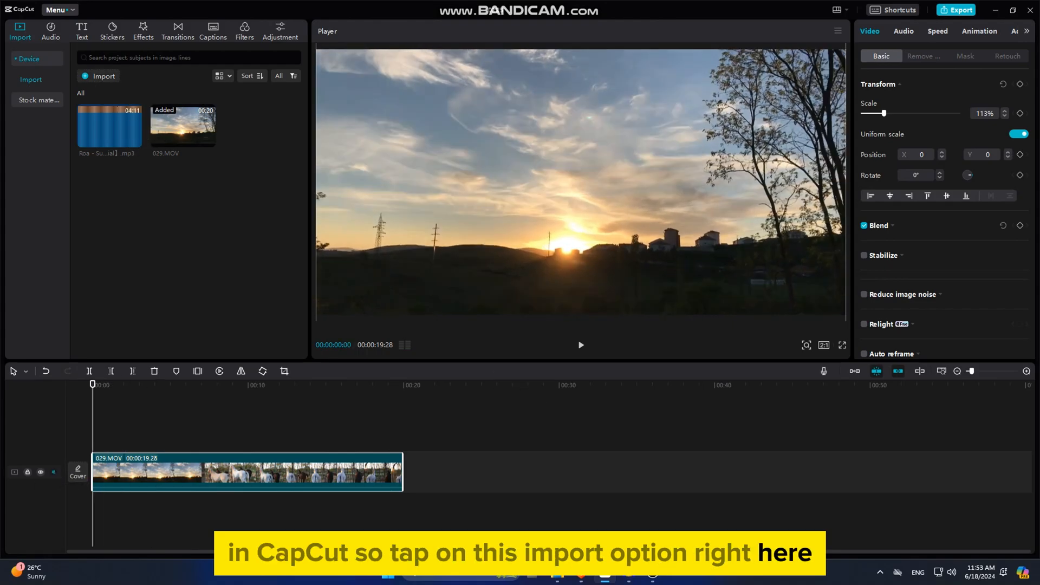
Import the kkkkk and kjkkjjk sound files from Downloads into the media library
click(104, 76)
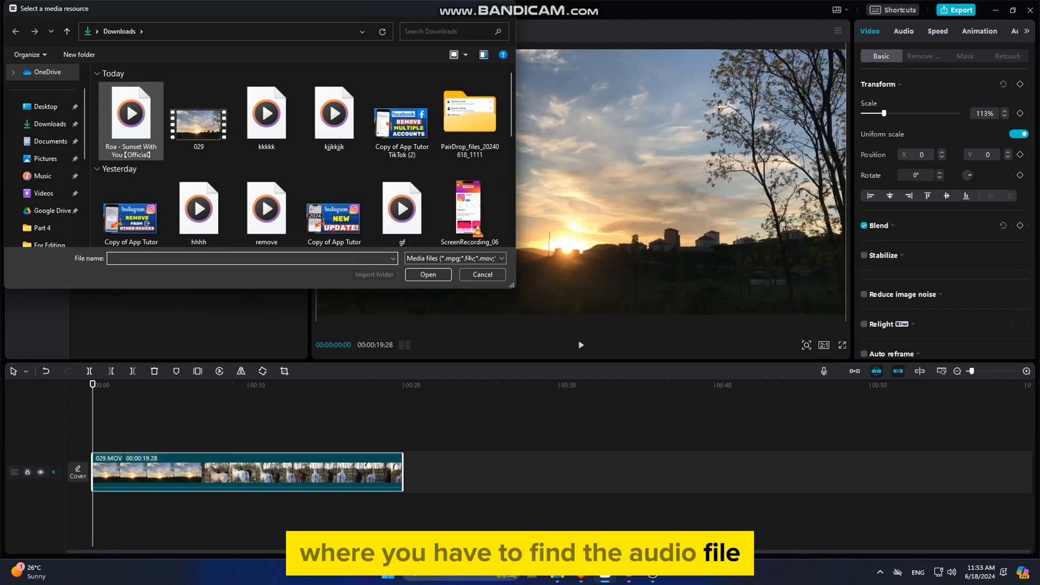
click(131, 120)
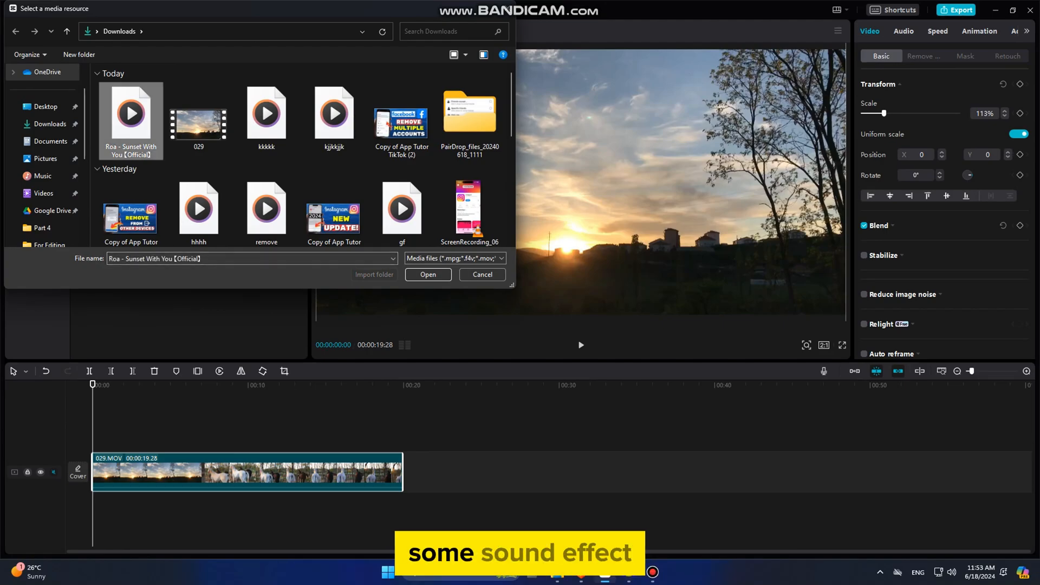
ctrl+click(267, 120)
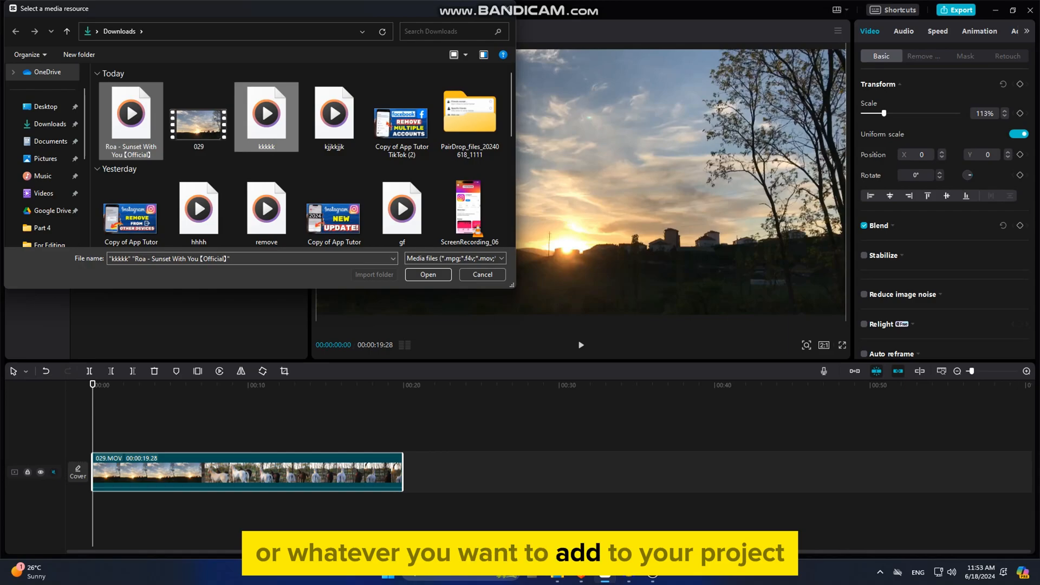
ctrl+click(334, 120)
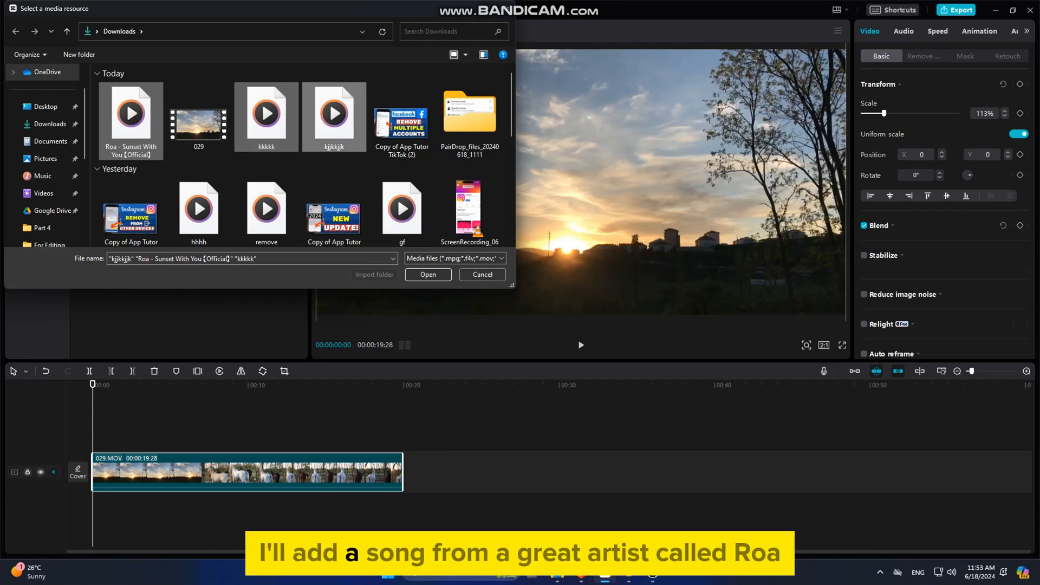
click(428, 274)
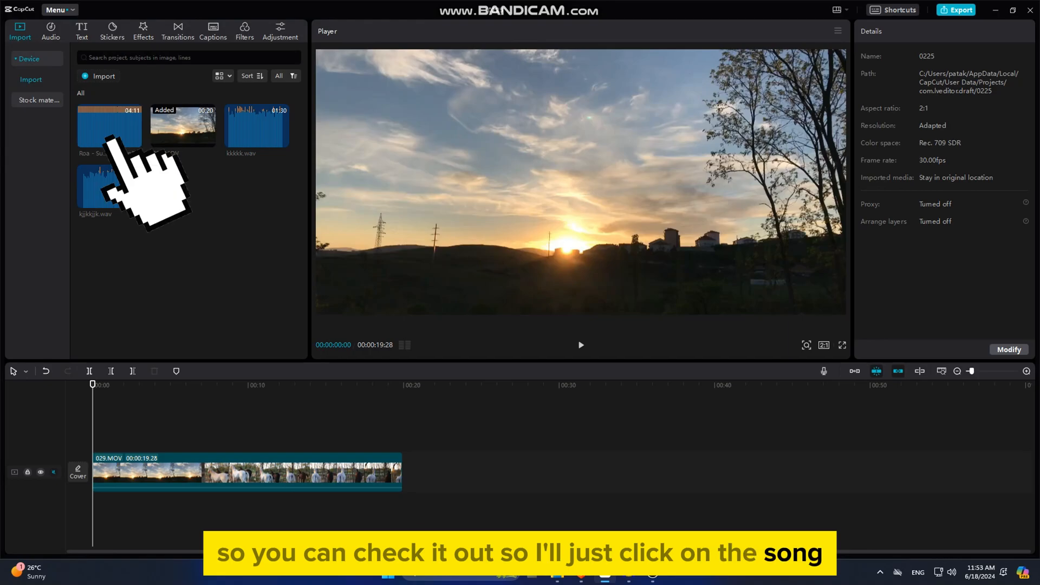
Place the Roa song on a track under the video and review playback from the start
mouse_move(110, 130)
mouse_down()
mouse_move(138, 232)
mouse_move(96, 508)
mouse_up()
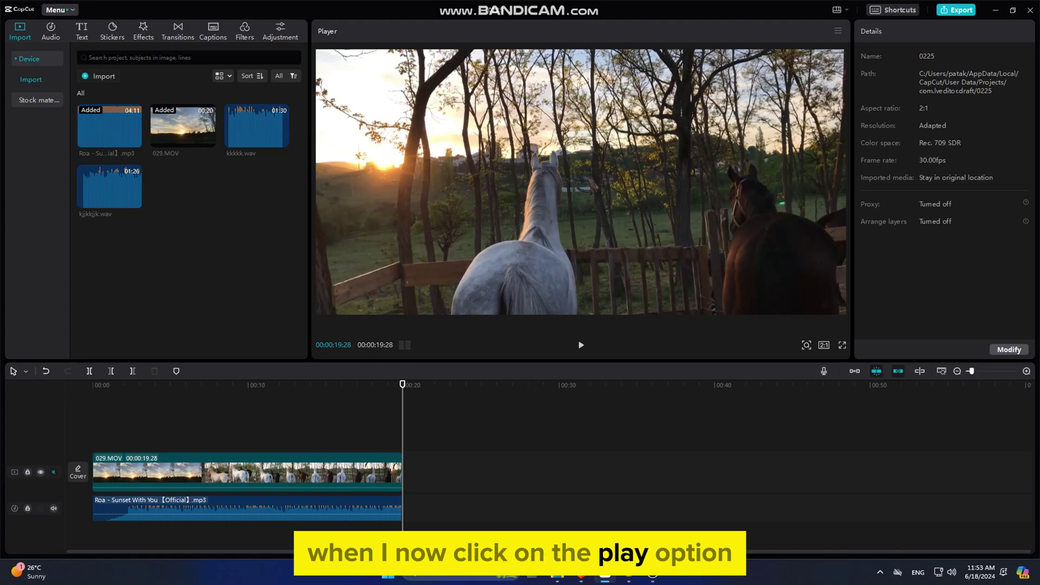
key(space)
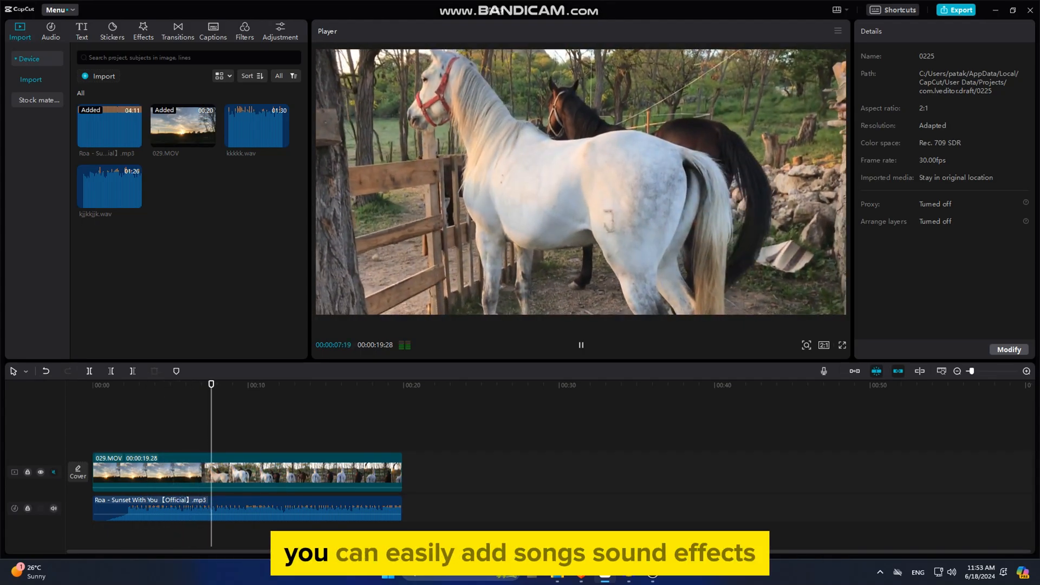
key(space)
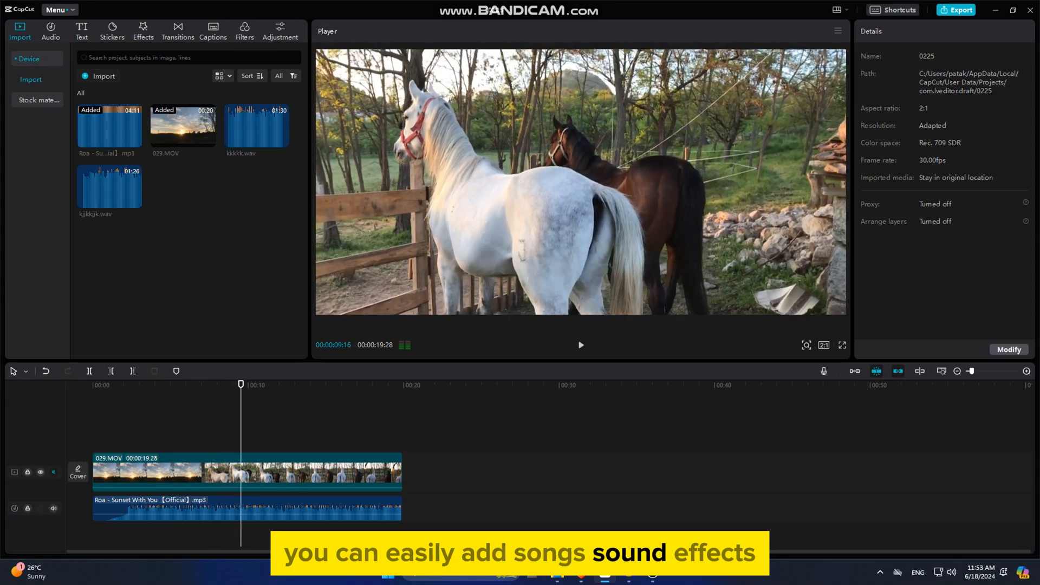
key(space)
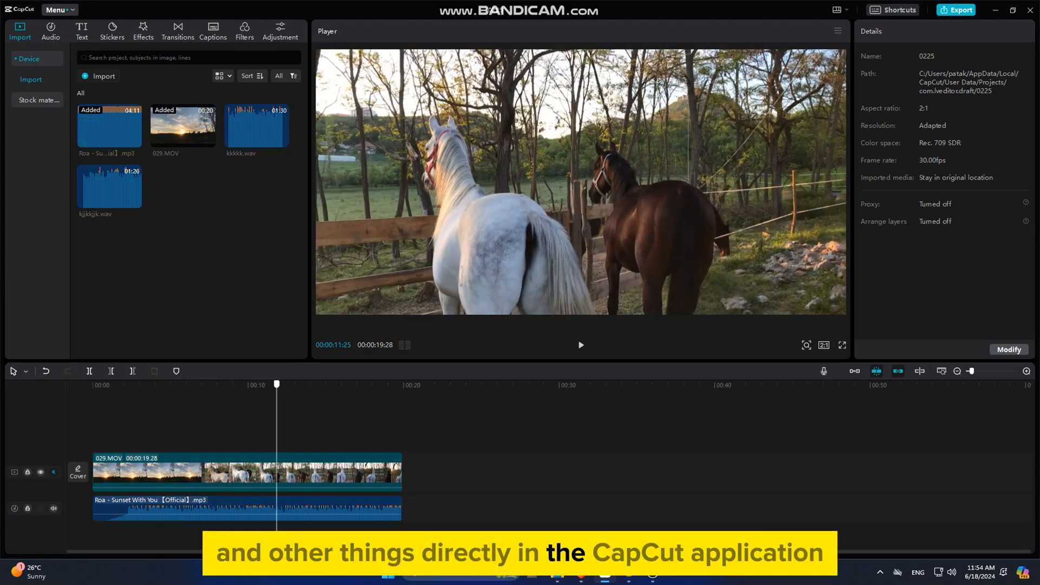
drag(402, 384, 119, 385)
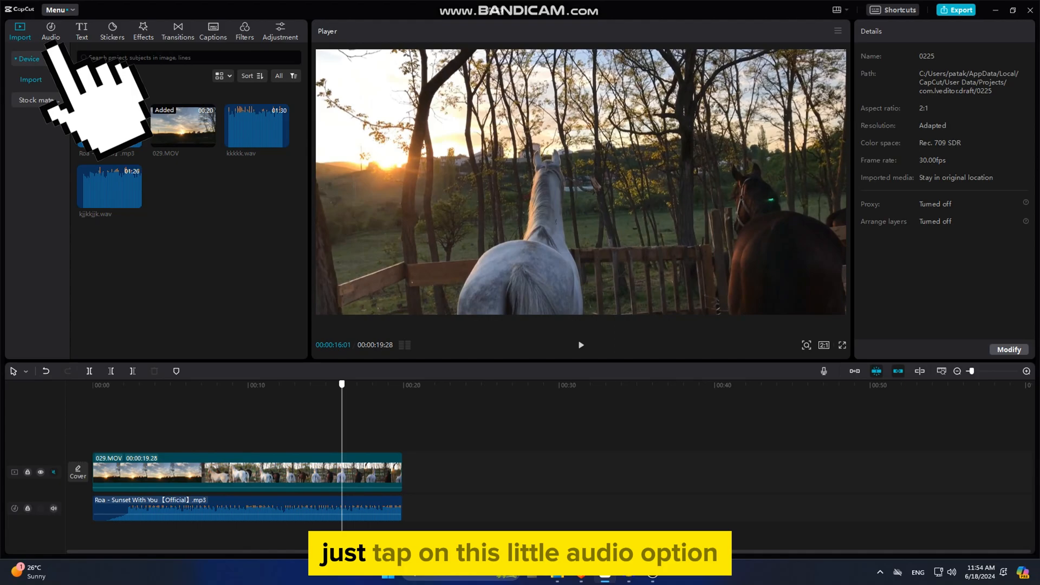
Preview Explosion, Beep (short) and Woosh, then place Woosh on a new audio track
click(244, 509)
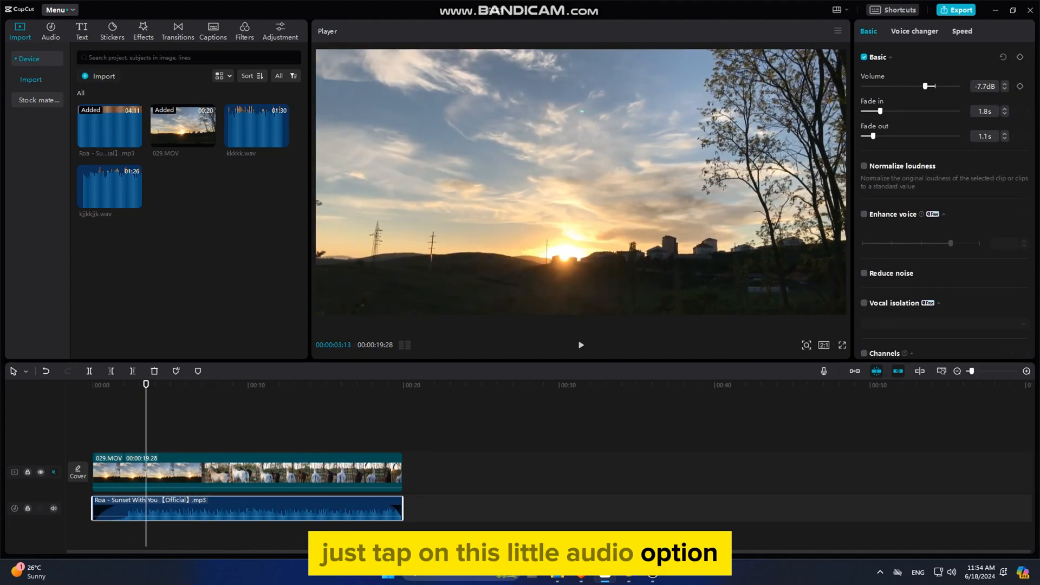
click(50, 31)
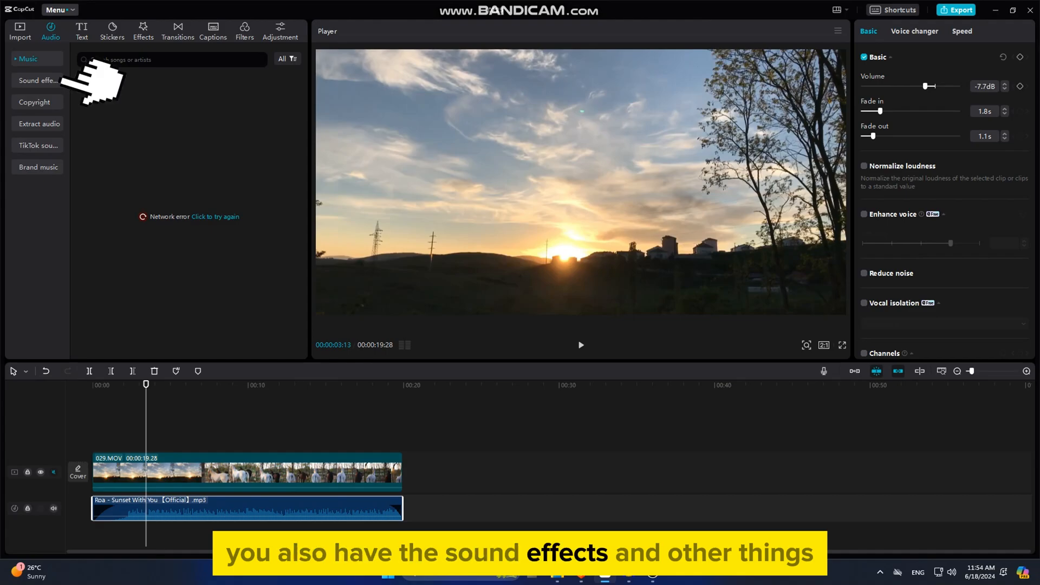
click(39, 80)
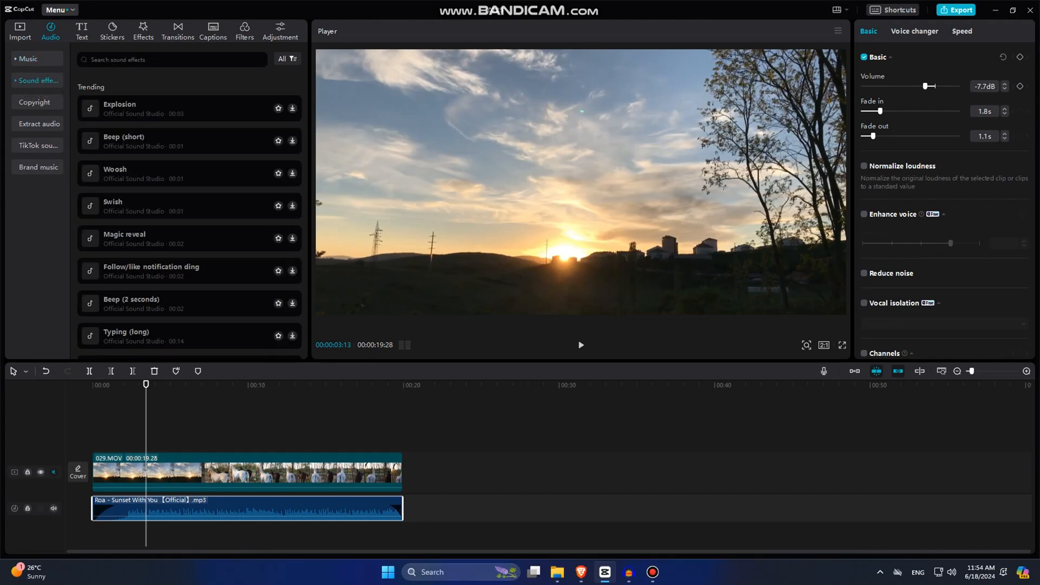
click(179, 108)
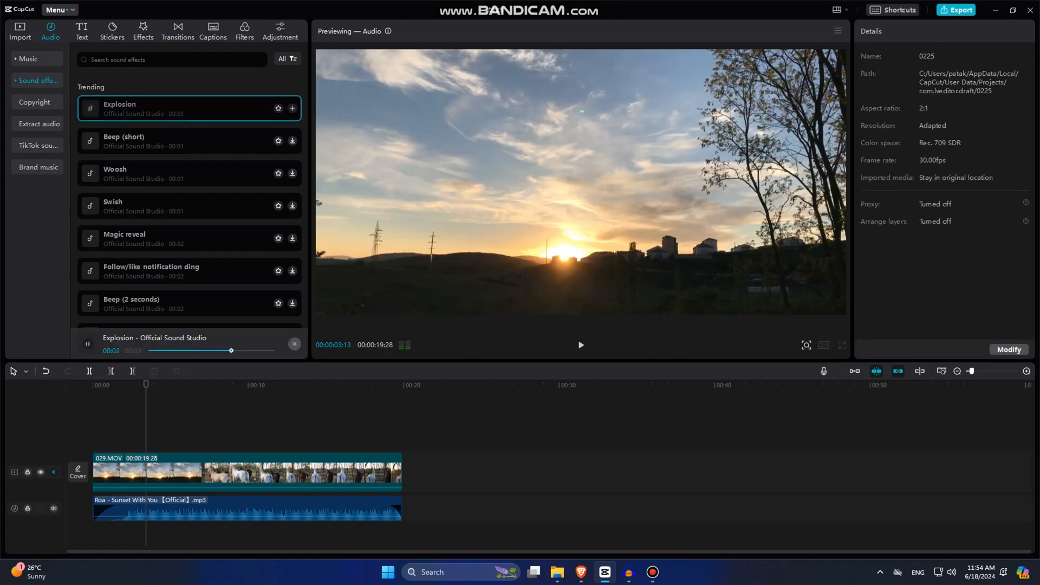
click(179, 141)
click(178, 173)
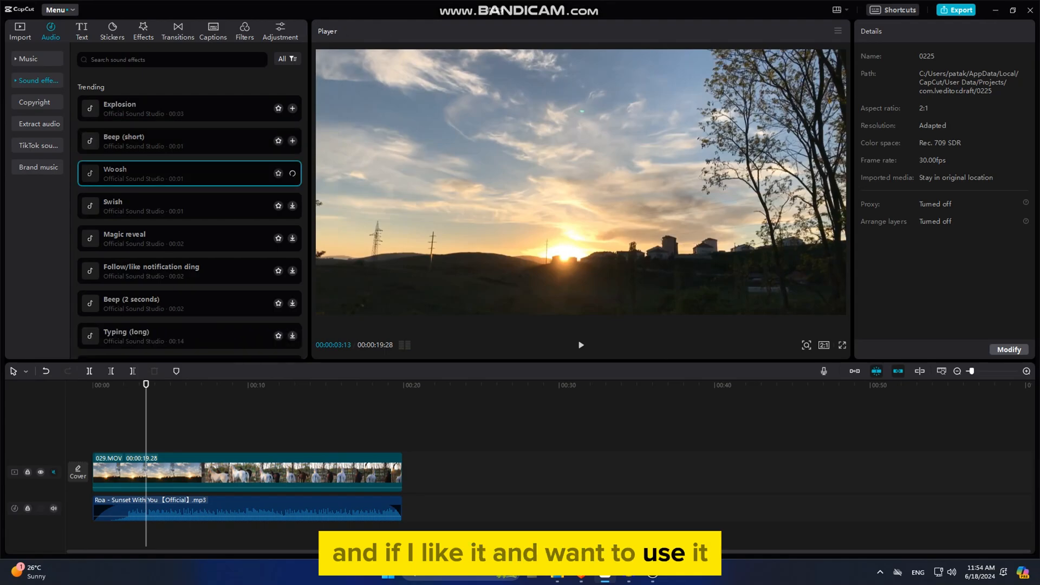
drag(179, 174, 181, 533)
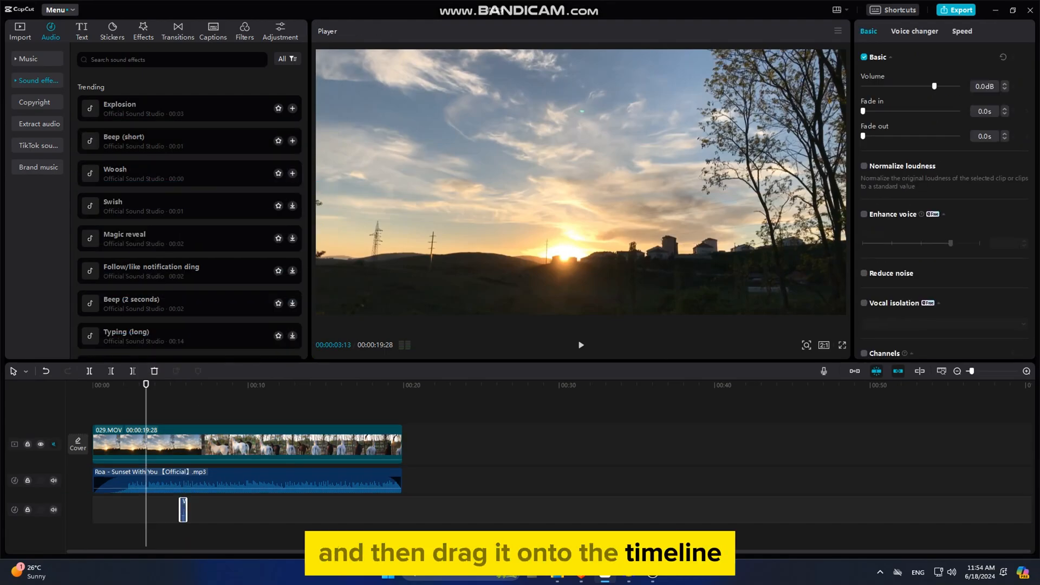
scroll(183, 509, up, 3)
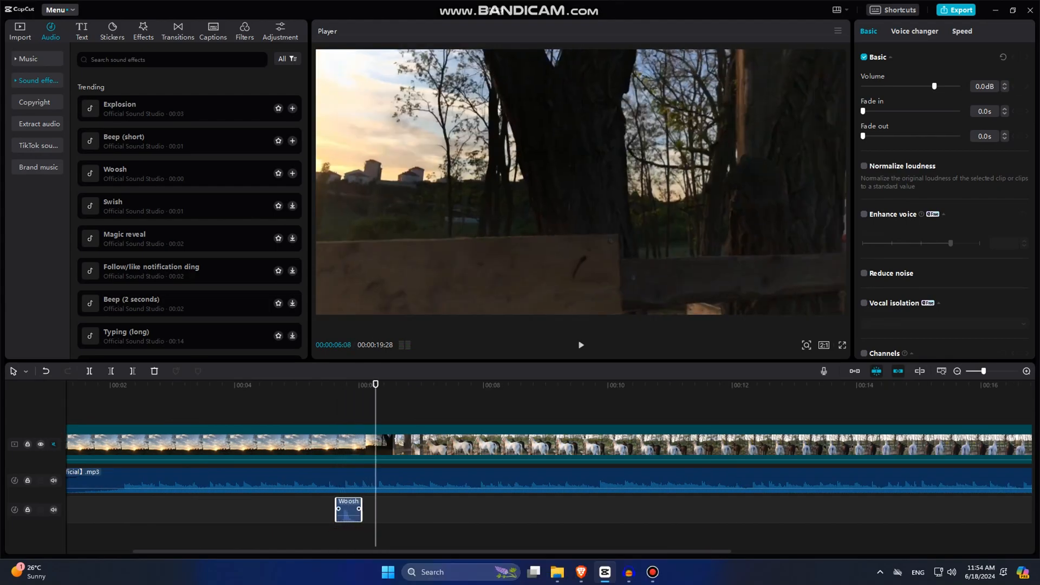
Delete the song track, review the Woosh effect, and preview the Magic reveal sound
key(Delete)
click(338, 384)
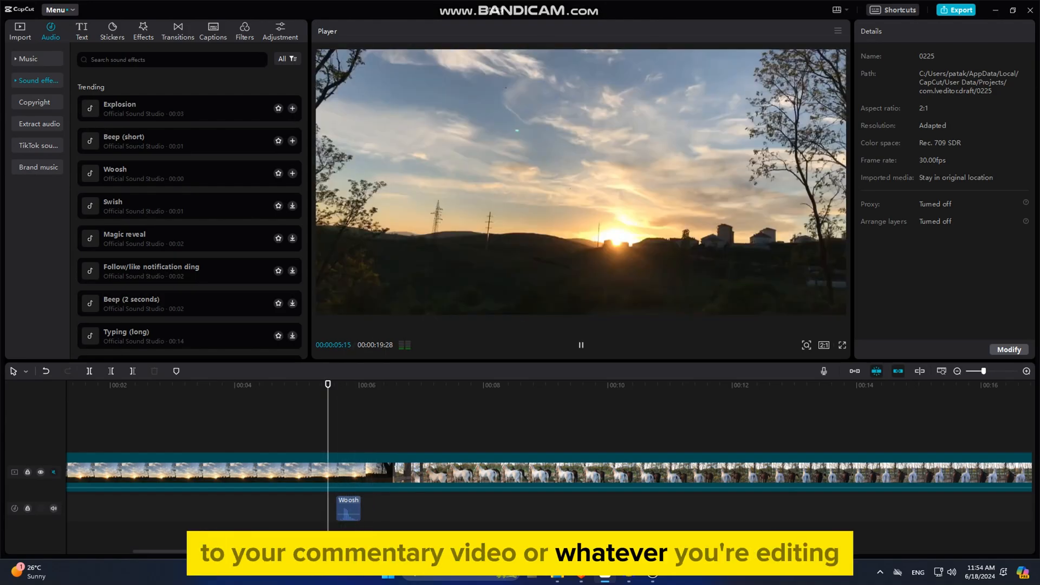
key(space)
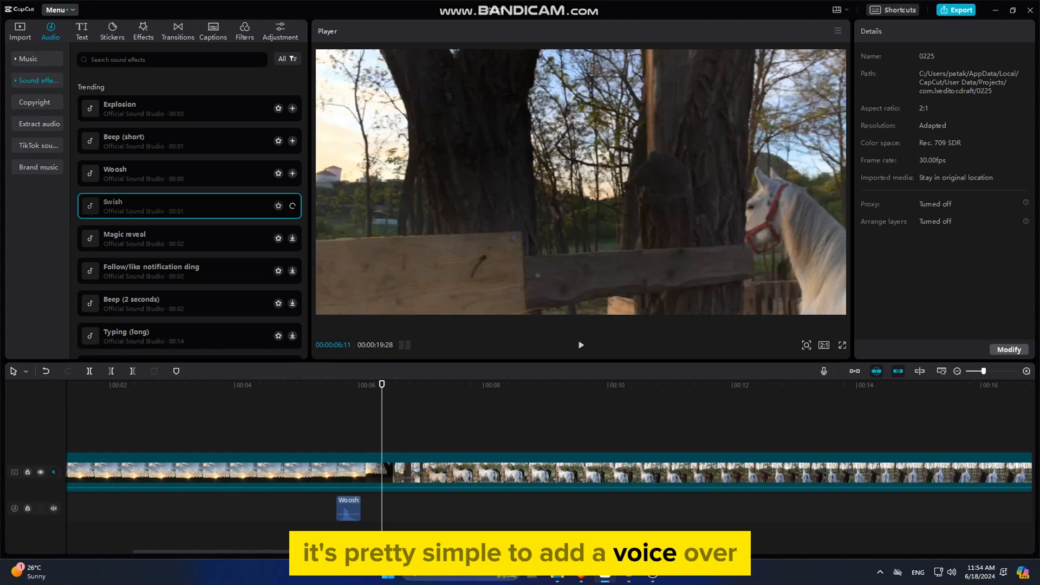
click(190, 238)
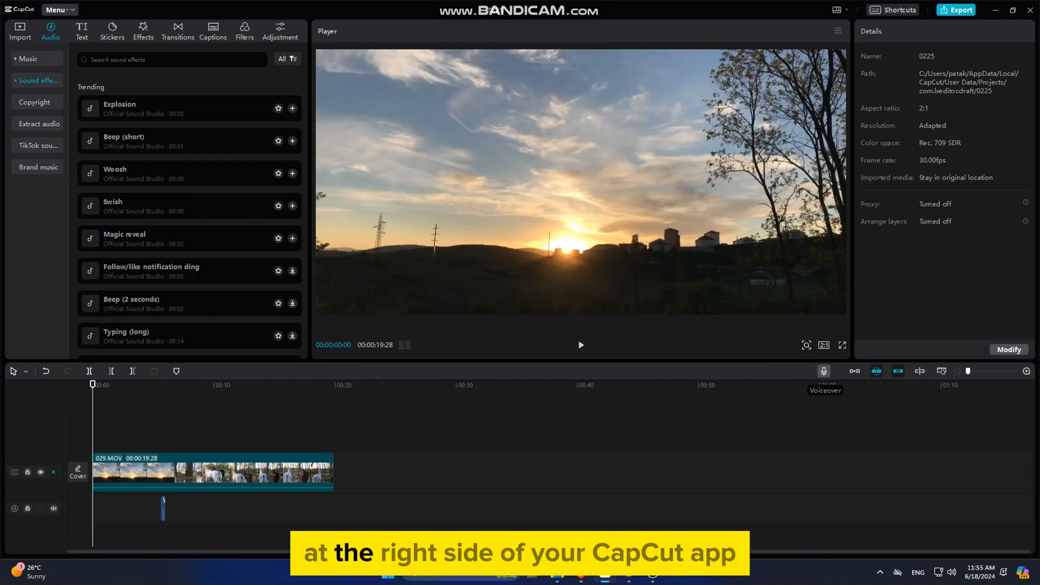
Check the voiceover microphone and lower the input volume to 175
click(824, 371)
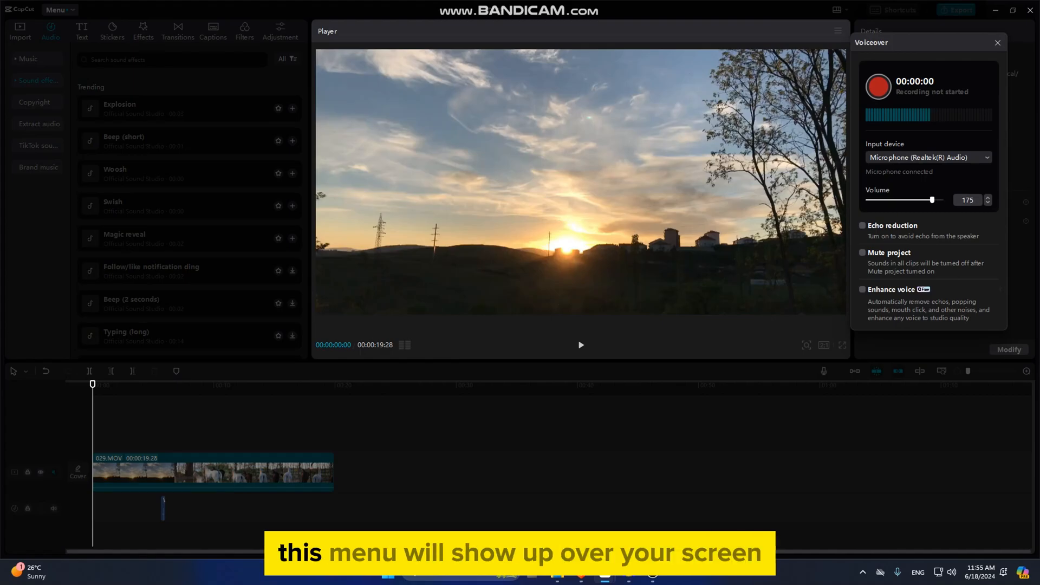
click(930, 158)
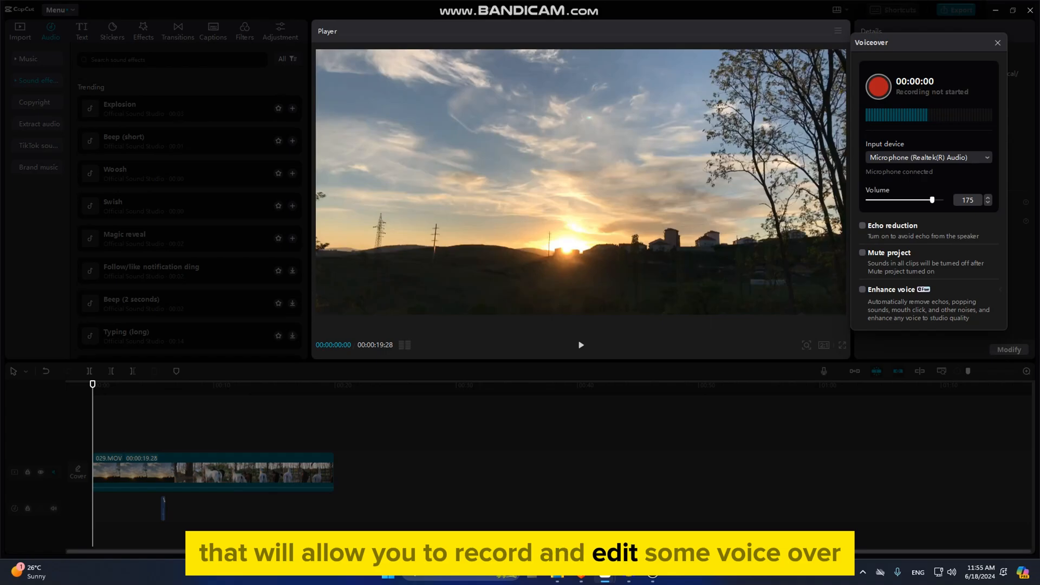
drag(932, 200, 942, 200)
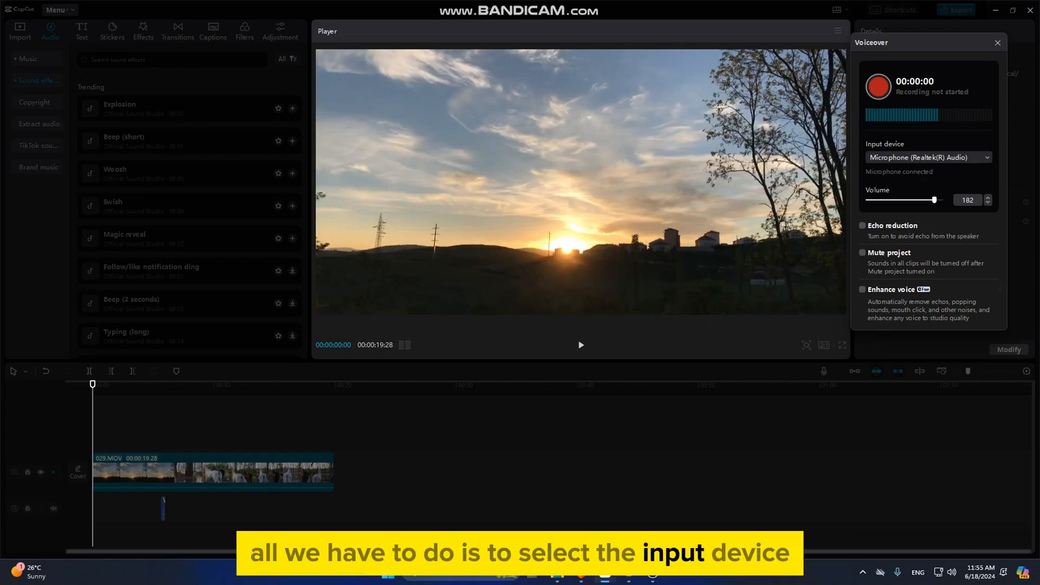
Record a voiceover so it lands as Voiceover2 beneath the horse video
click(879, 84)
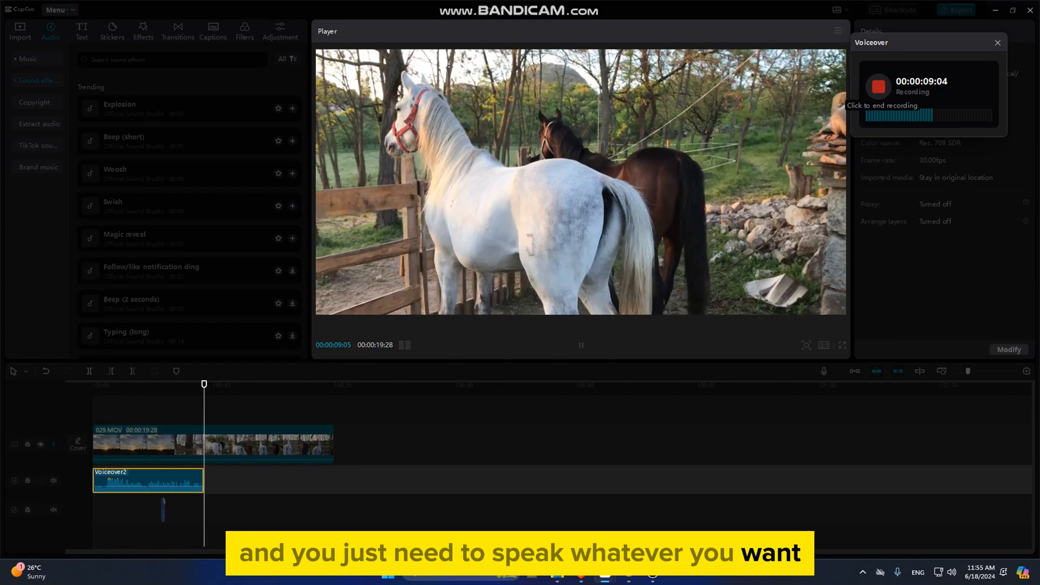
click(878, 86)
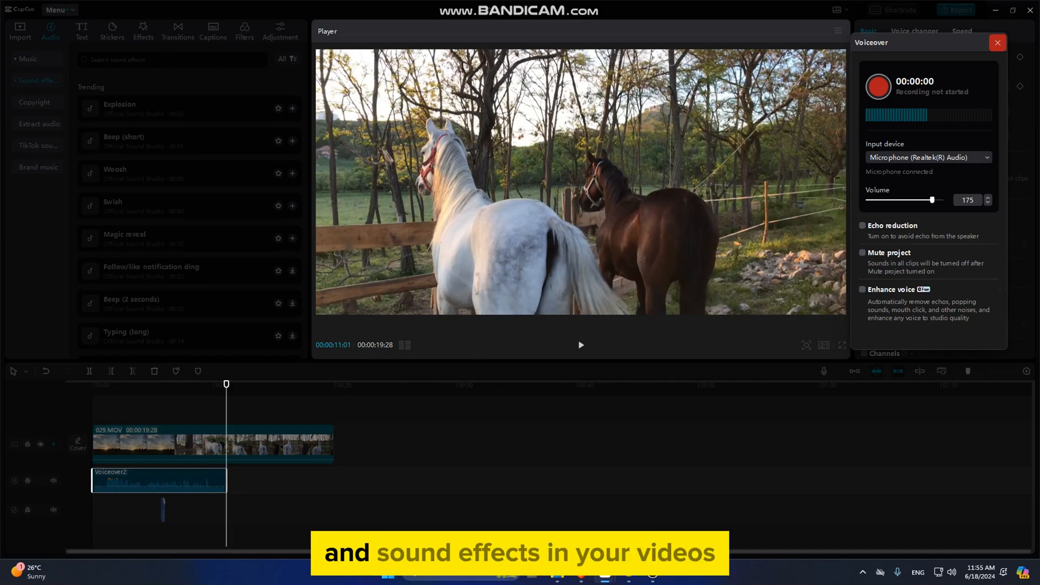
click(997, 42)
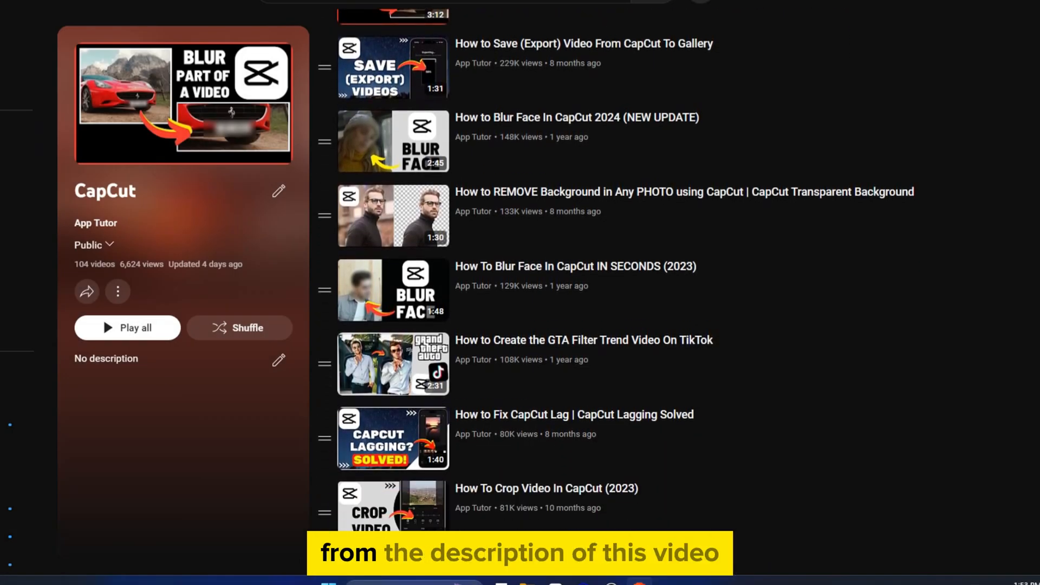
scroll(618, 293, down, 3)
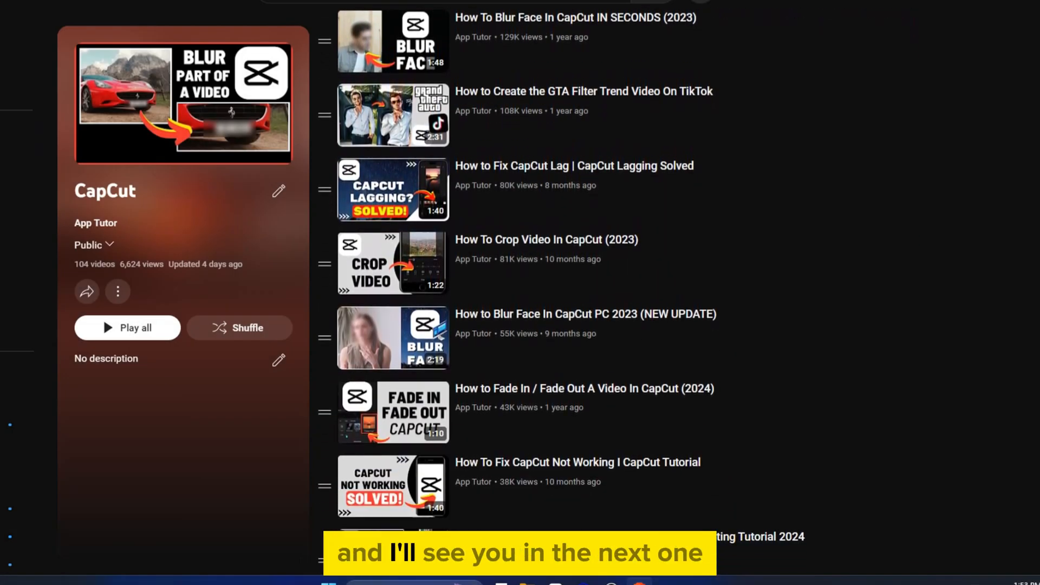